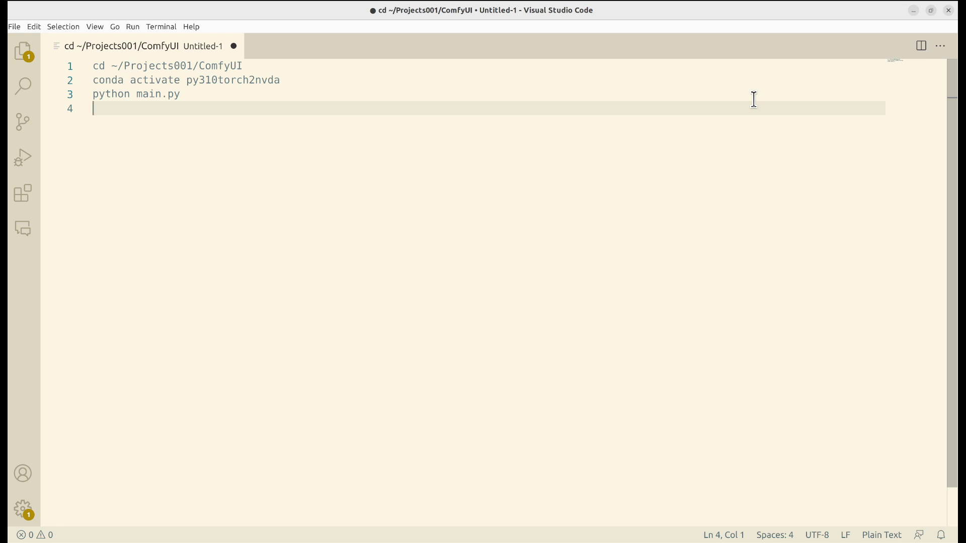
Step: Start ComfyUI from the VS Code terminal: cd to its folder, activate py310torch2nvda, run python main.py
key("ctrl+grave")
left_click_drag(367, 234, 366, 254)
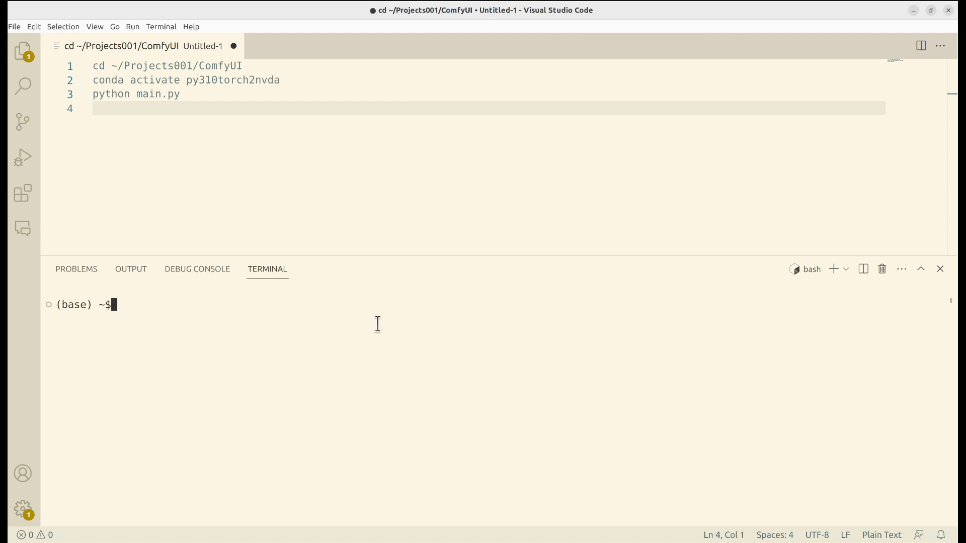
left_click(263, 67)
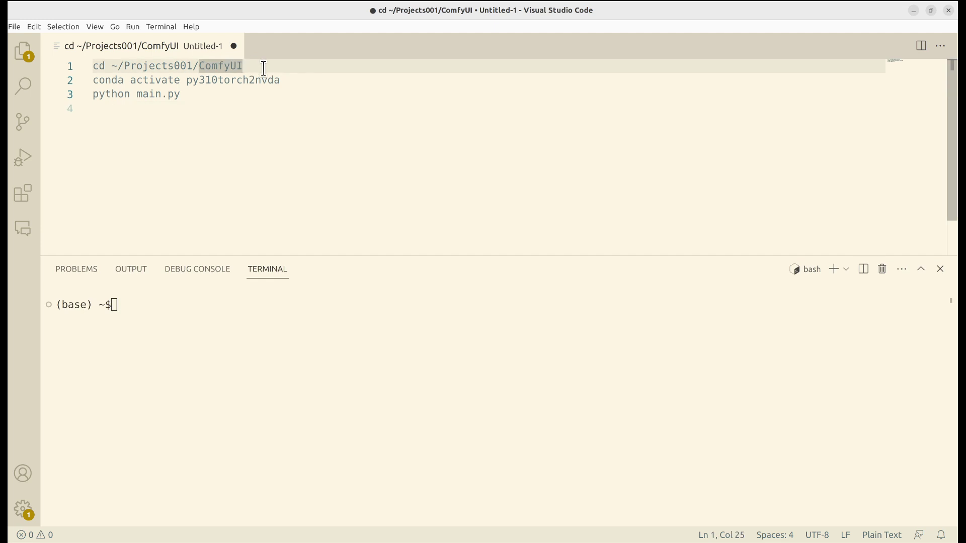
key("ctrl+Return")
left_click(330, 82)
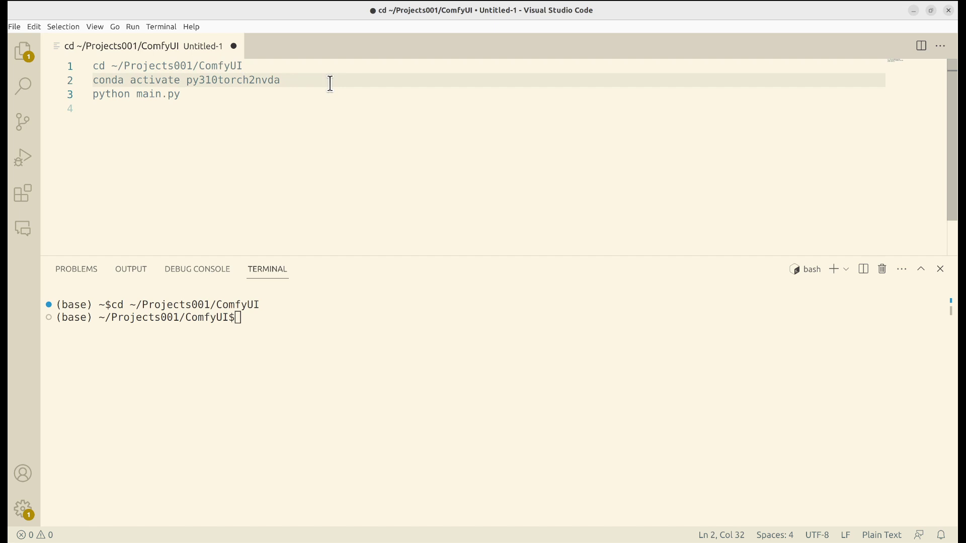
key("ctrl+Return")
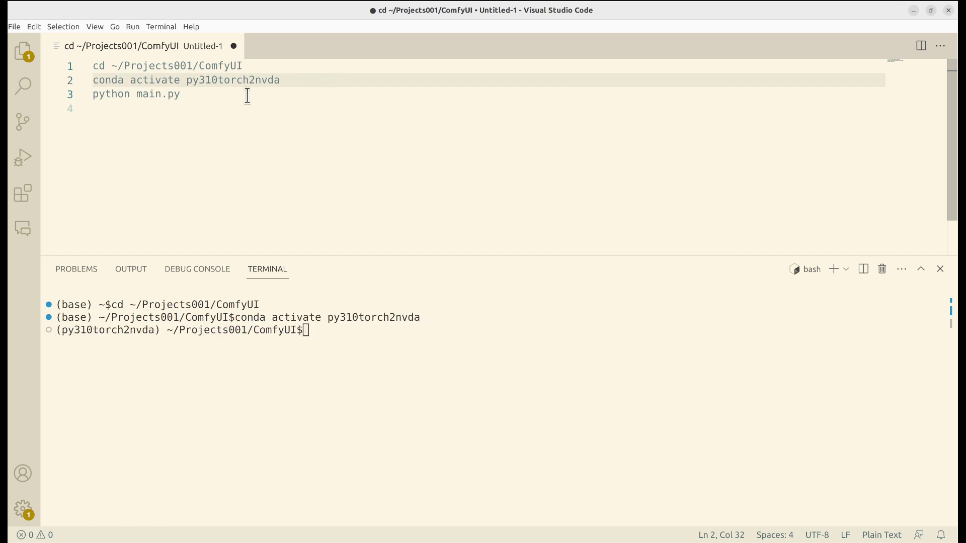
left_click(248, 96)
key("ctrl+Return")
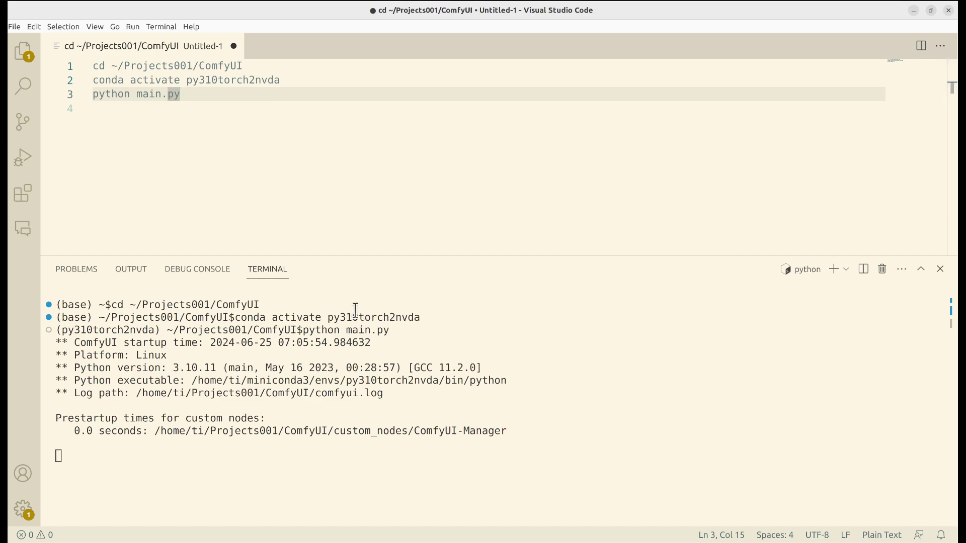
key("alt+Tab")
left_click(156, 13)
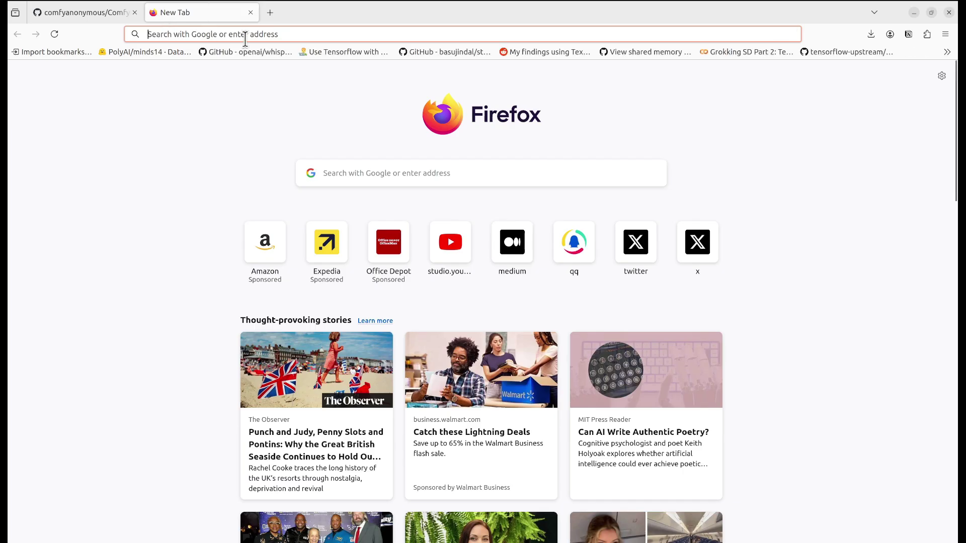
type("http://127.0.0.1:8188/")
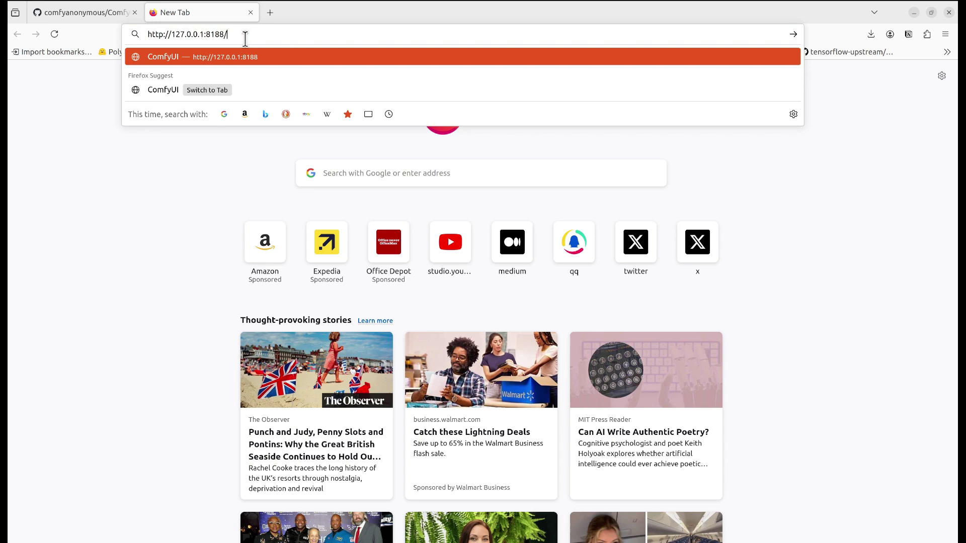
key("Return")
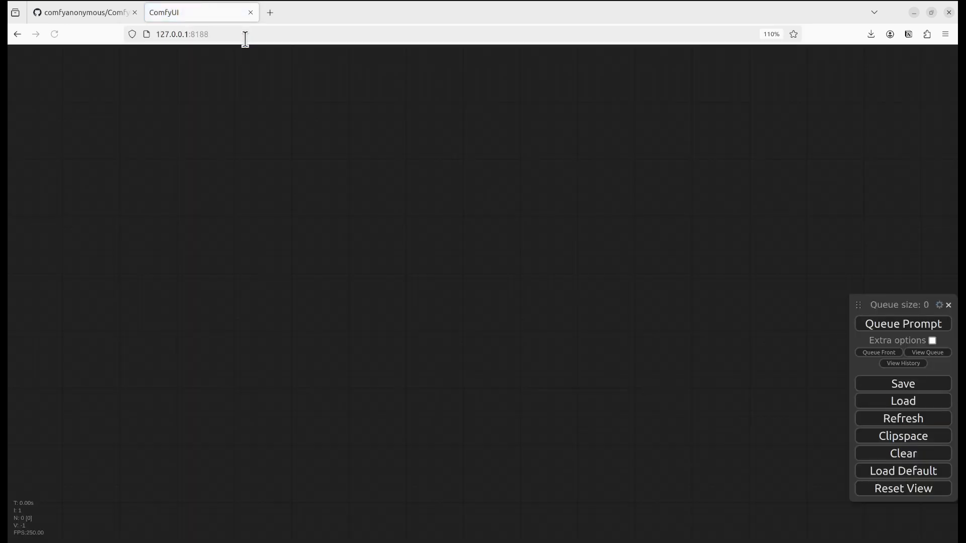
Step: Wire DualCLIPLoader's CLIP output into both the Positive and Negative Prompt nodes
left_click(380, 153)
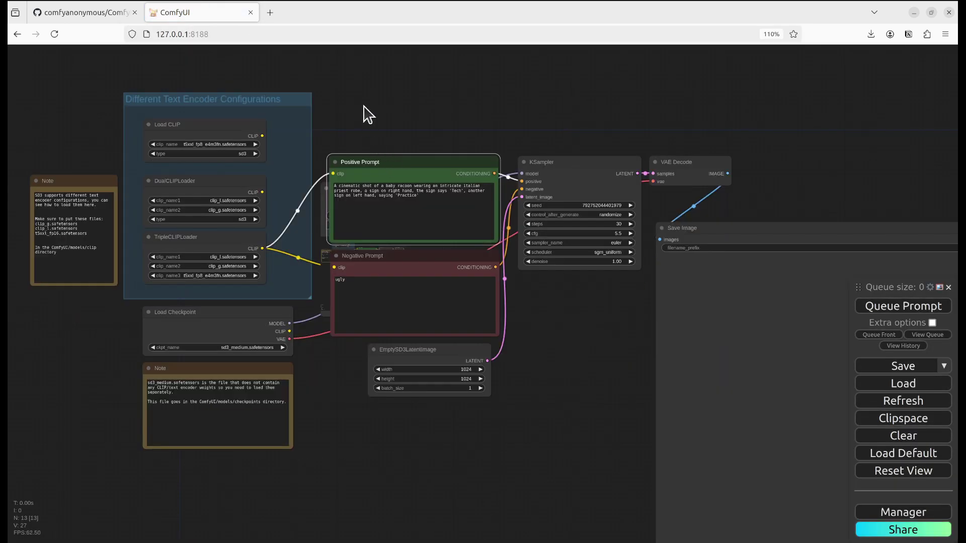
left_click_drag(366, 114, 414, 119)
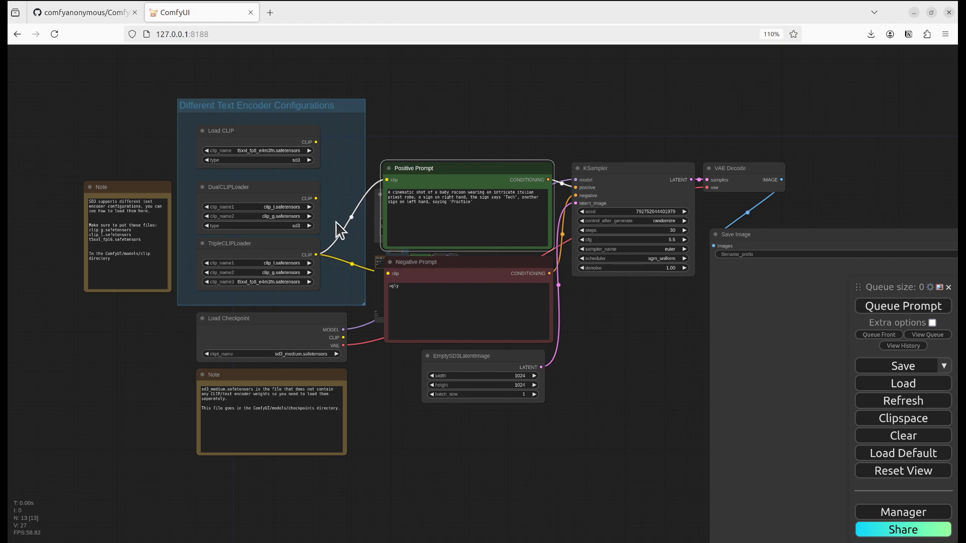
left_click_drag(483, 121, 489, 95)
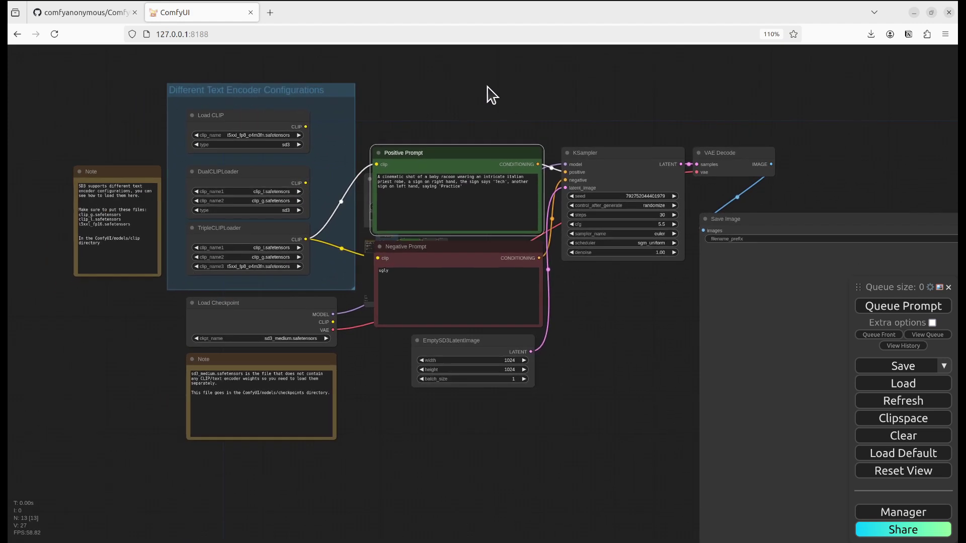
scroll(653, 244, "down", 2)
scroll(447, 156, "up", 3)
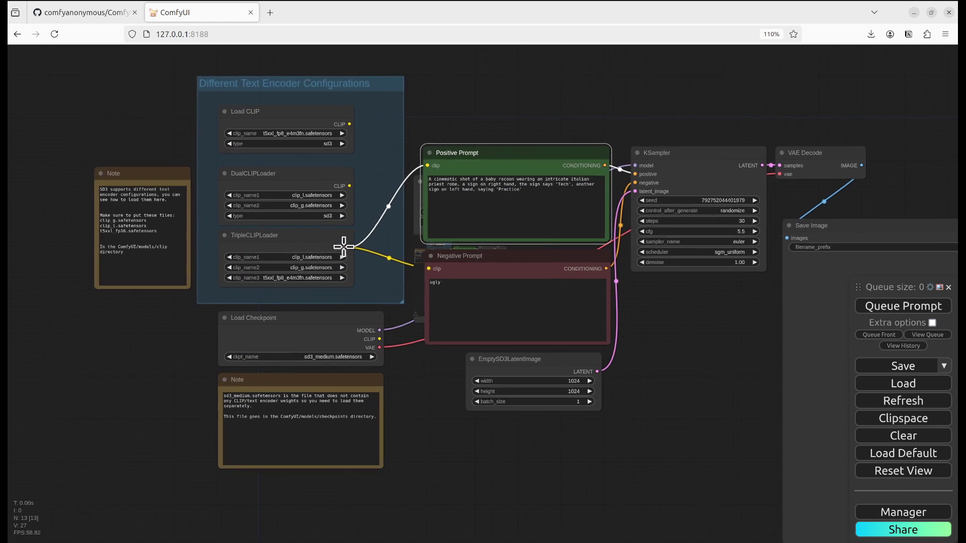
left_click_drag(349, 186, 428, 173)
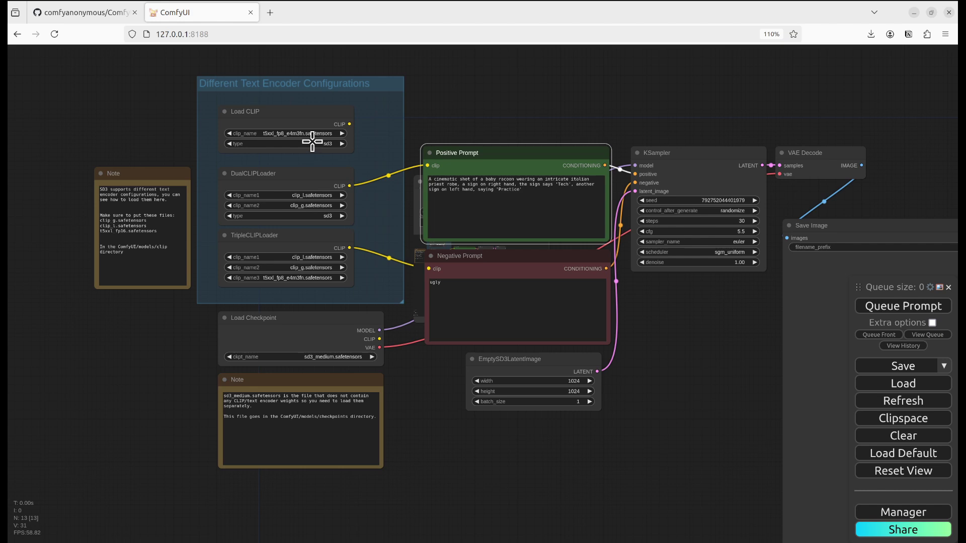
left_click_drag(350, 187, 427, 269)
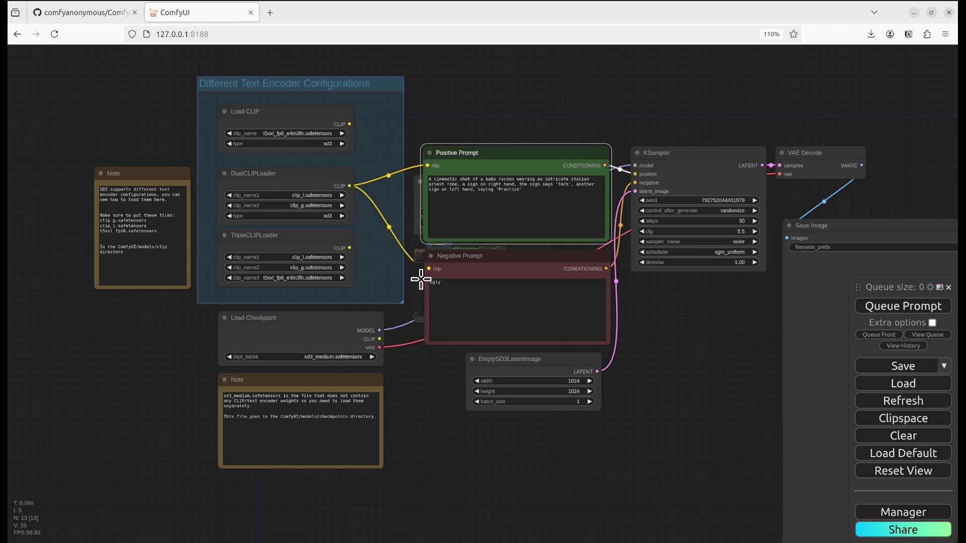
Step: Keep sd3_medium as the checkpoint and queue the baby racoon in Italian priest robe prompt
left_click(332, 356)
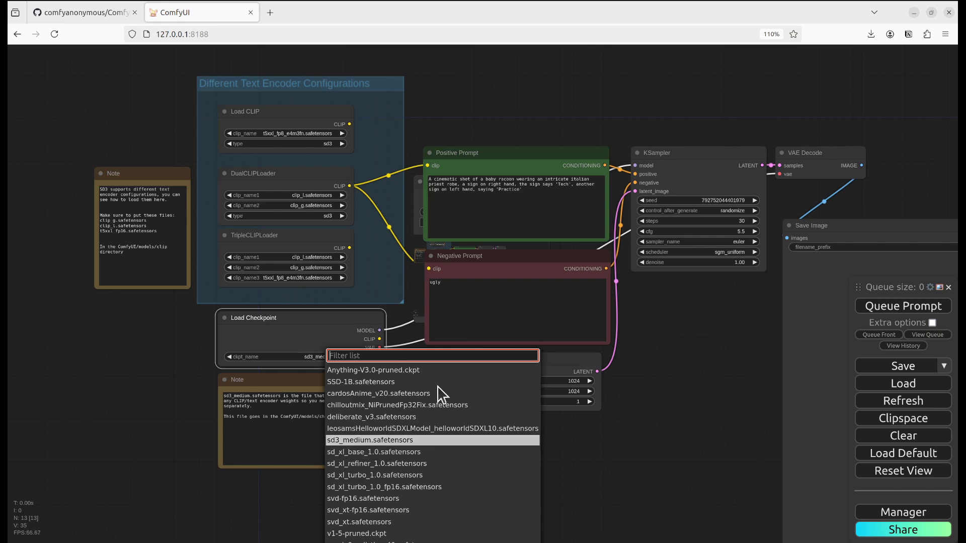
left_click(606, 455)
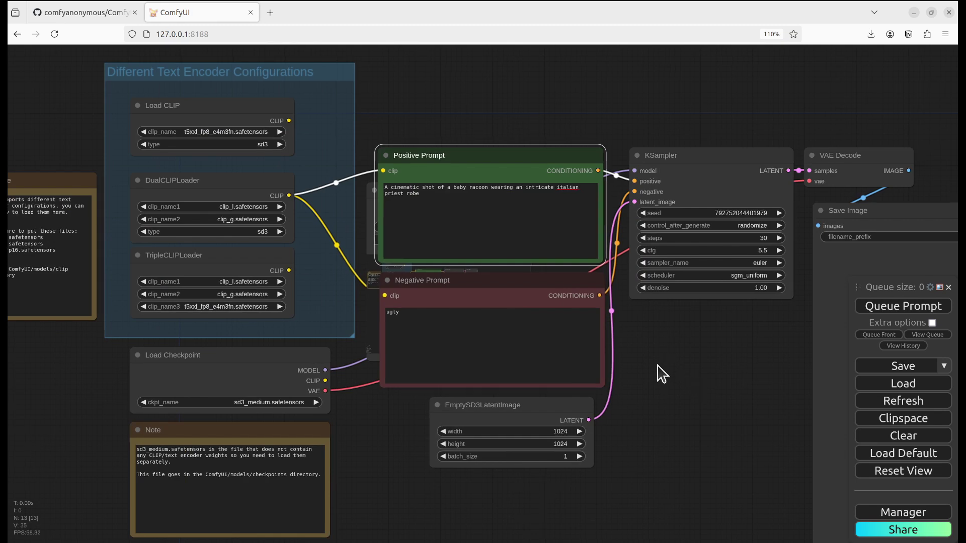
left_click_drag(659, 371, 614, 376)
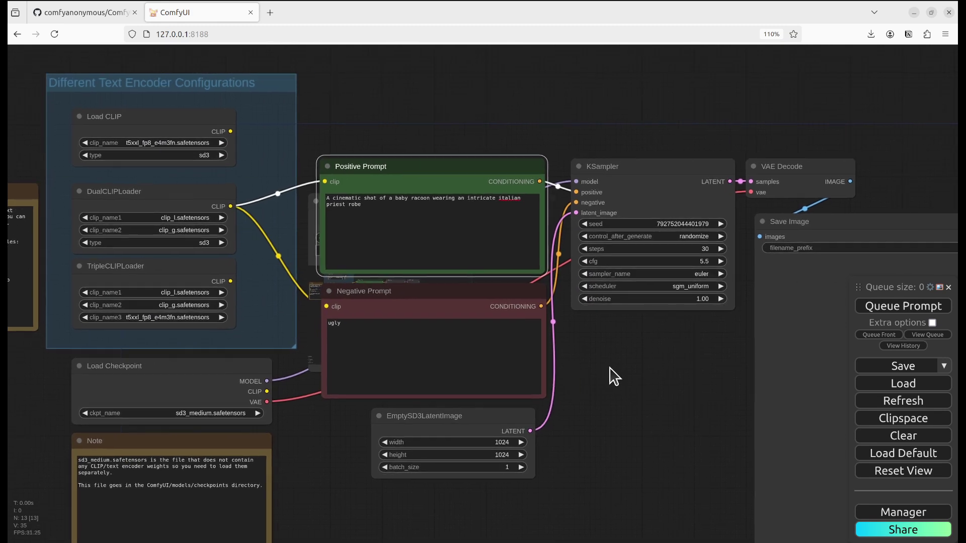
scroll(613, 376, "down", 2)
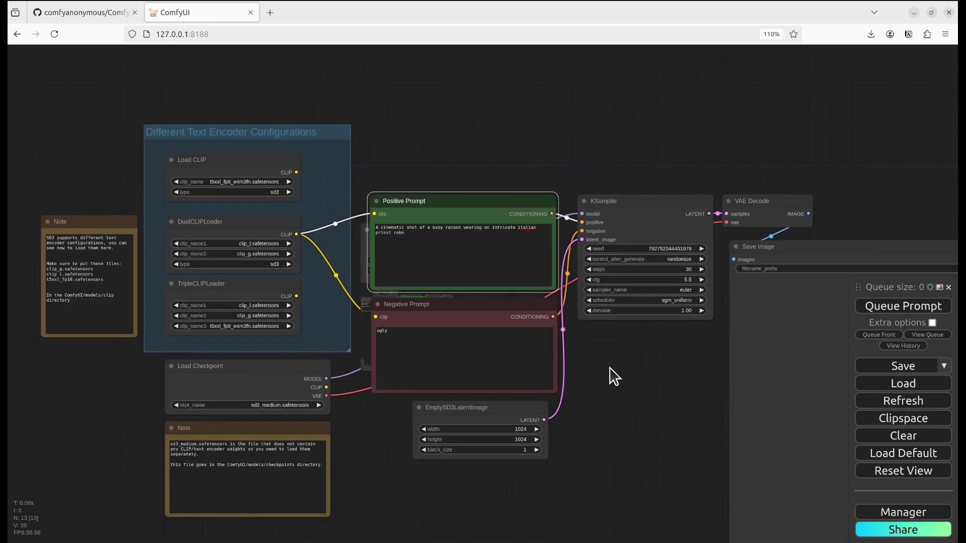
left_click(913, 314)
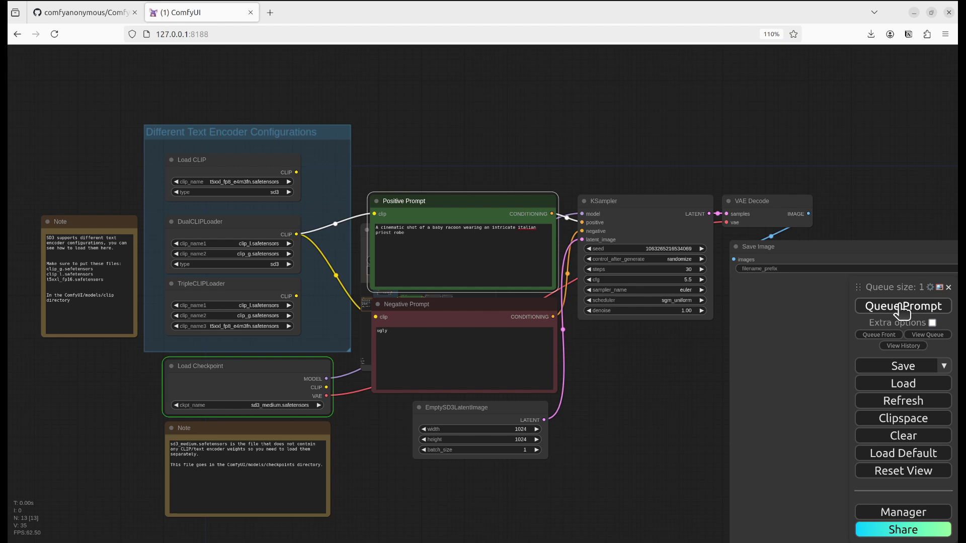
Step: Monitor the RTX 3060's utilization and memory in nvitop until the raccoon image finishes
key("alt+Tab")
left_click_drag(174, 29, 166, 31)
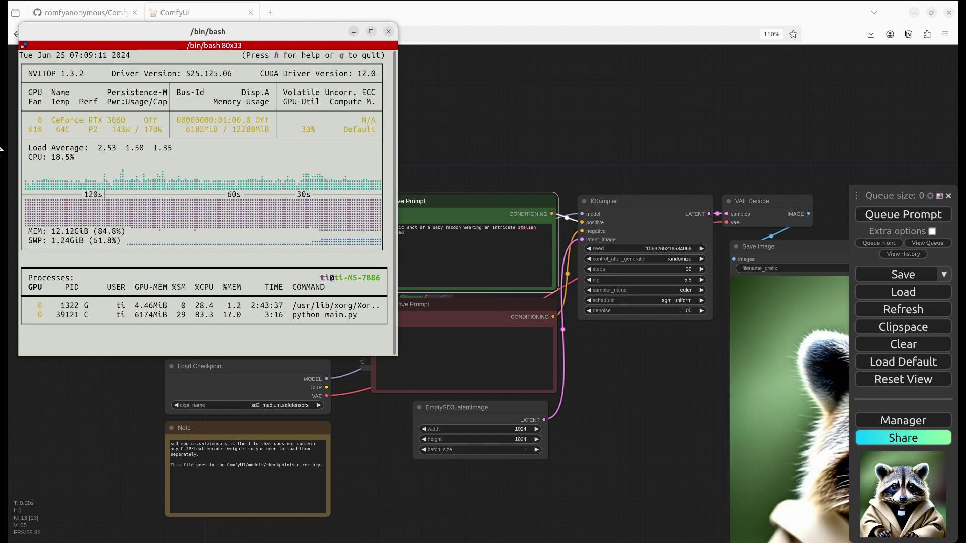
scroll(624, 313, "down", 7)
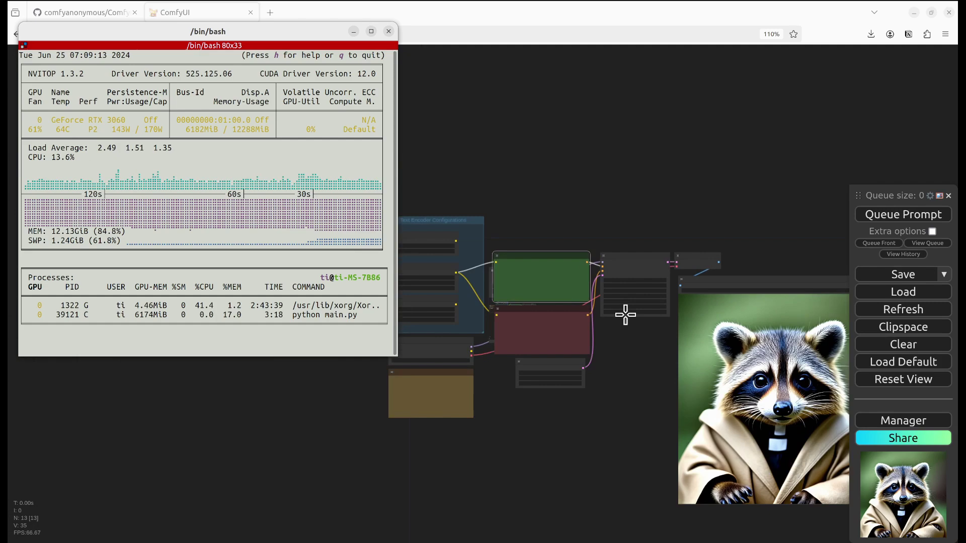
Step: Bring ComfyUI in front of nvitop and pan around the workflow showing the finished raccoon image
left_click(467, 142)
scroll(478, 277, "up", 6)
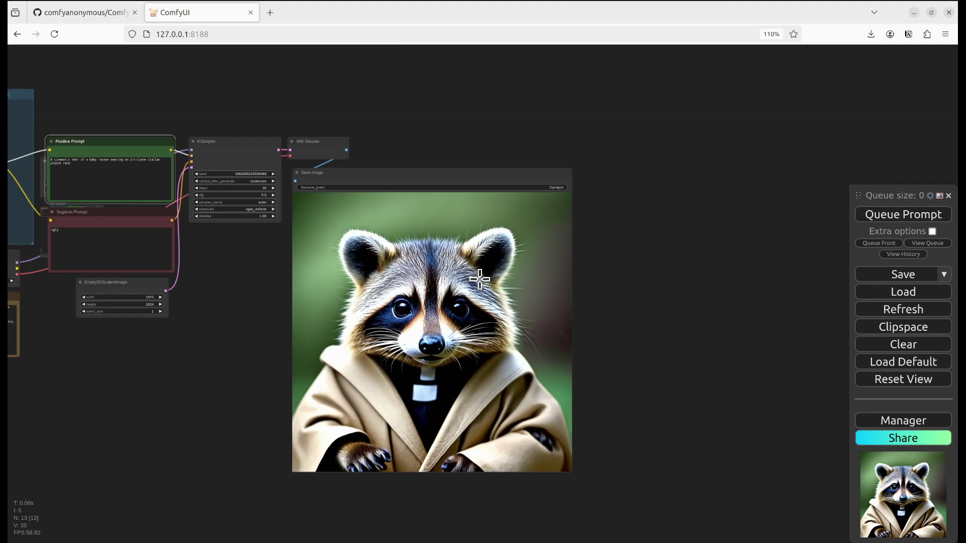
left_click_drag(572, 277, 772, 252)
scroll(683, 287, "up", 4)
scroll(683, 286, "down", 3)
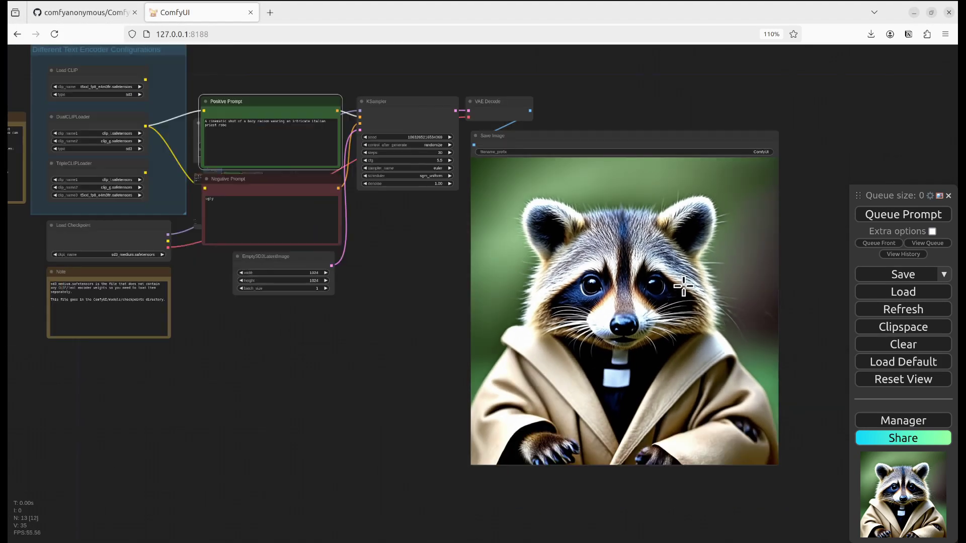
scroll(683, 286, "up", 5)
scroll(683, 286, "down", 2)
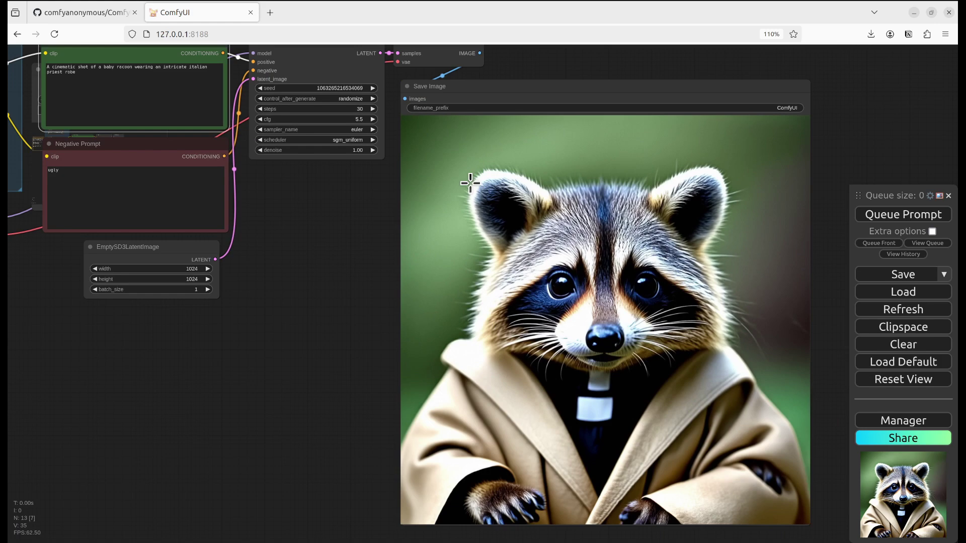
scroll(599, 441, "down", 4)
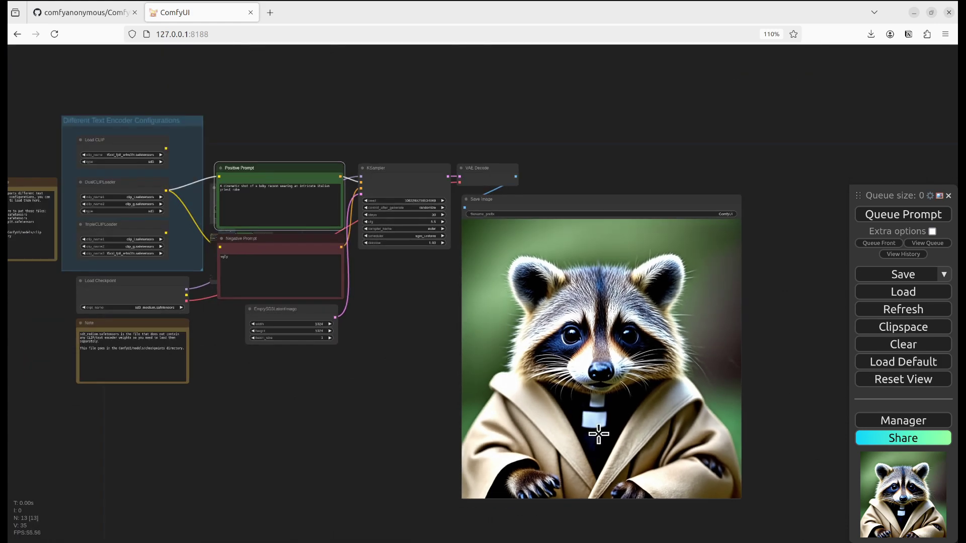
scroll(409, 338, "down", 3)
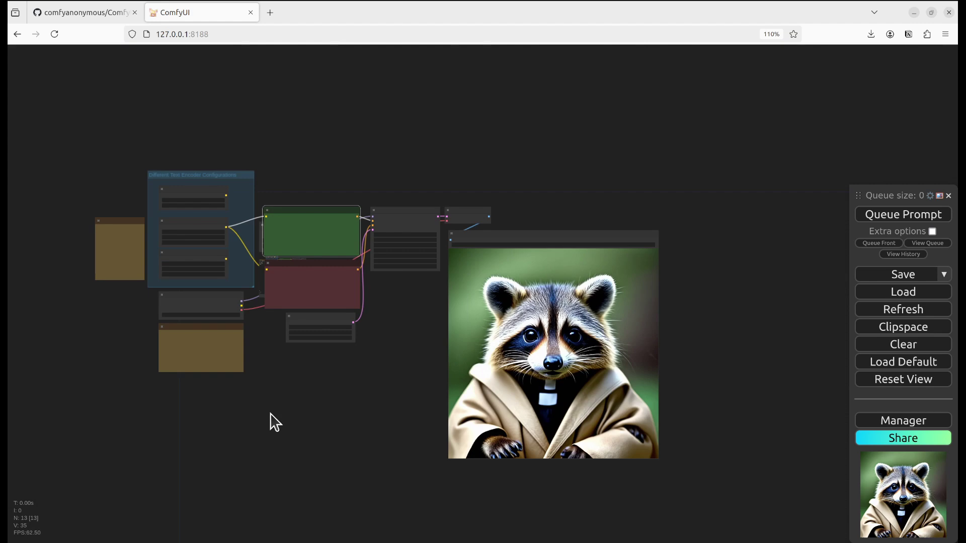
left_click_drag(269, 421, 420, 394)
scroll(421, 394, "up", 3)
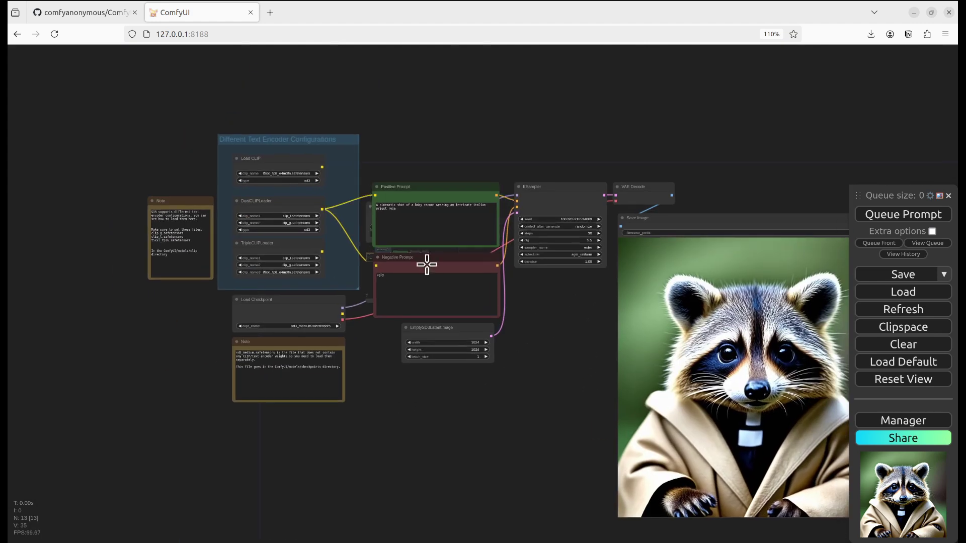
Step: Replace 'racoon' with 'cat' in the Positive Prompt text
scroll(427, 263, "up", 7)
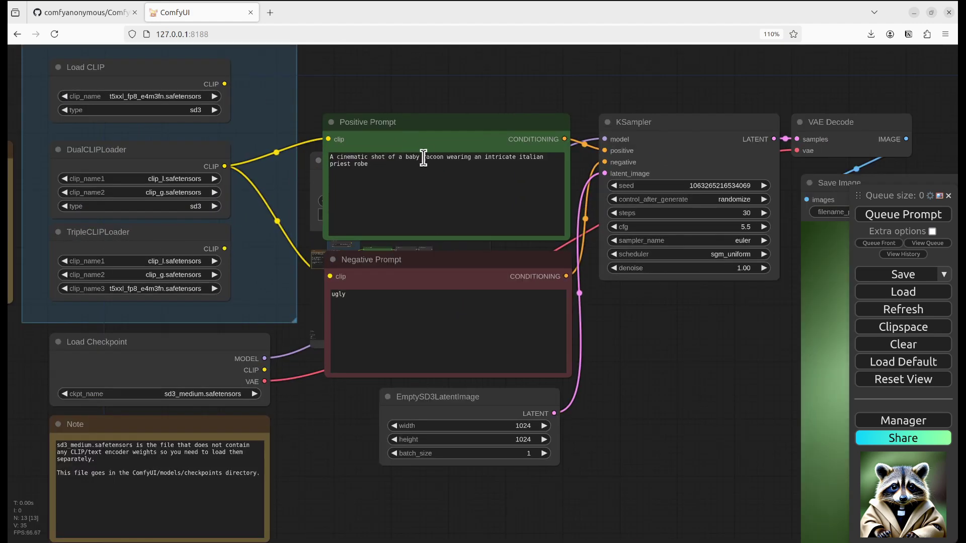
left_click_drag(422, 157, 441, 158)
type("cat")
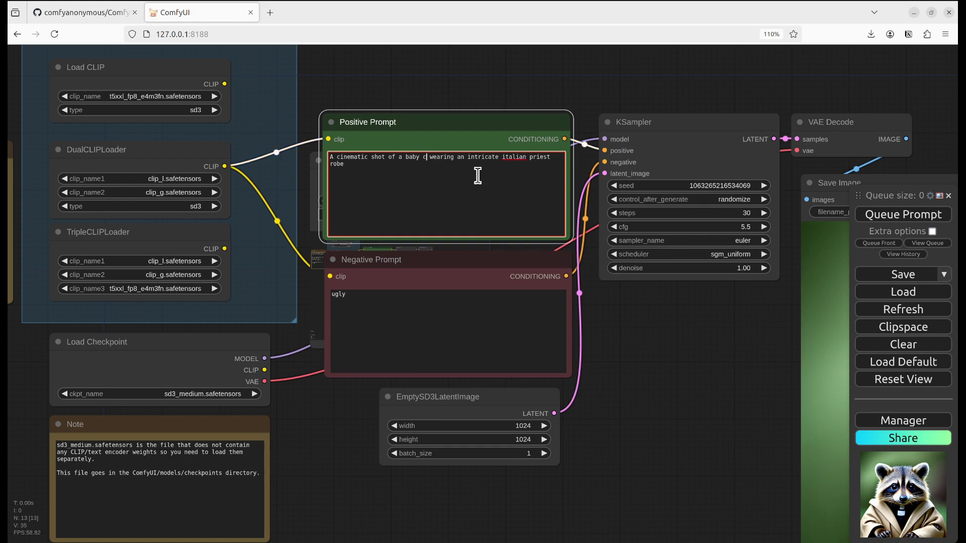
scroll(729, 352, "down", 3)
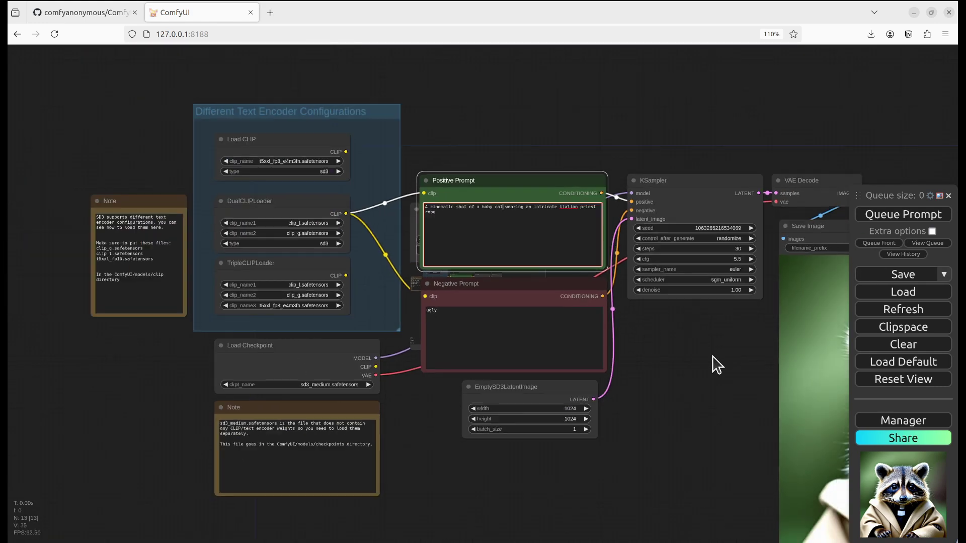
left_click_drag(627, 328, 562, 292)
scroll(577, 345, "down", 4)
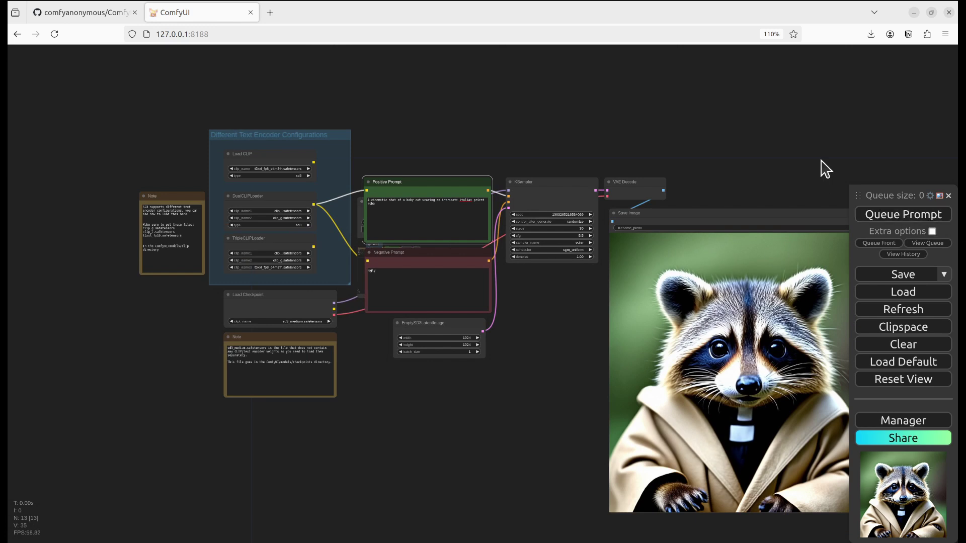
Step: Queue the cat prompt with Ctrl+Enter and bring the nvitop GPU monitor forward
key("ctrl+Return")
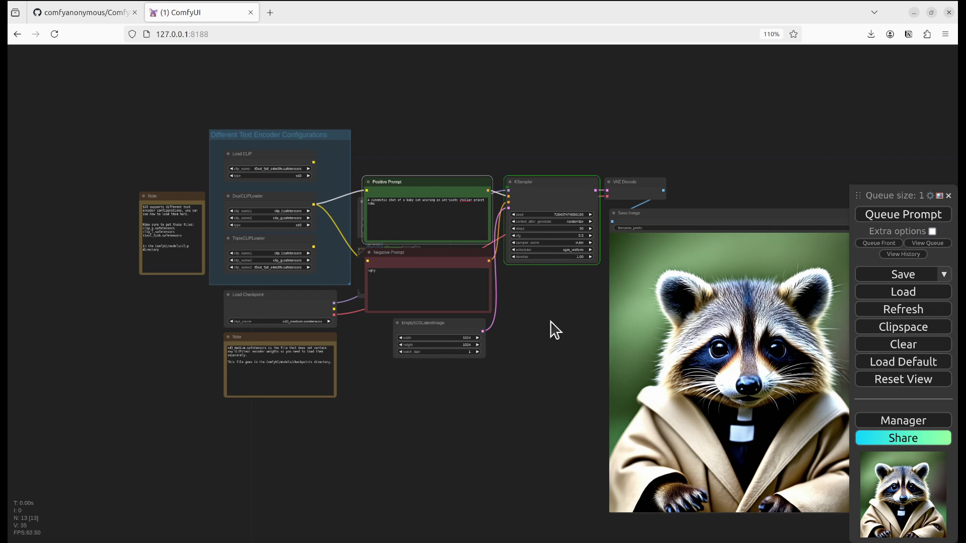
scroll(549, 337, "down", 2)
left_click_drag(549, 352, 433, 282)
scroll(433, 281, "up", 1)
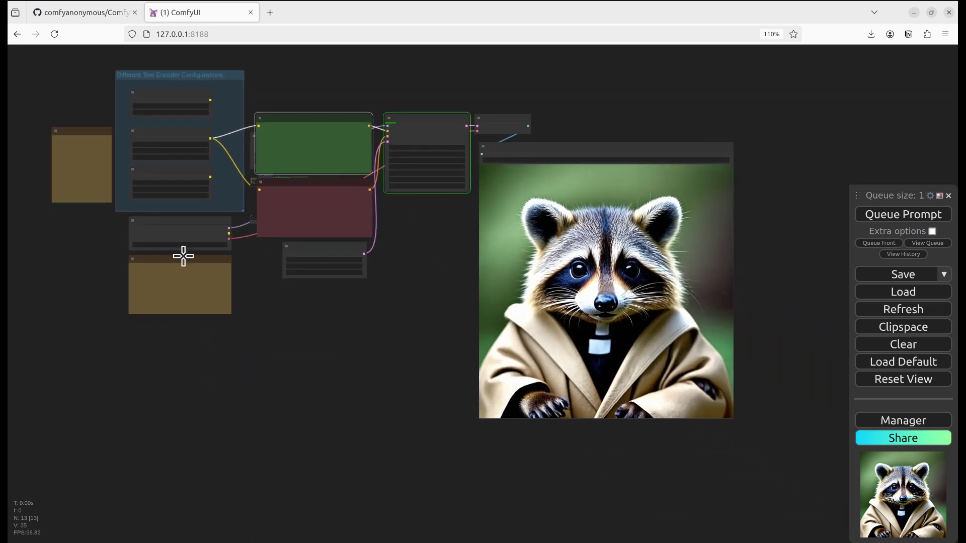
key("alt+Tab")
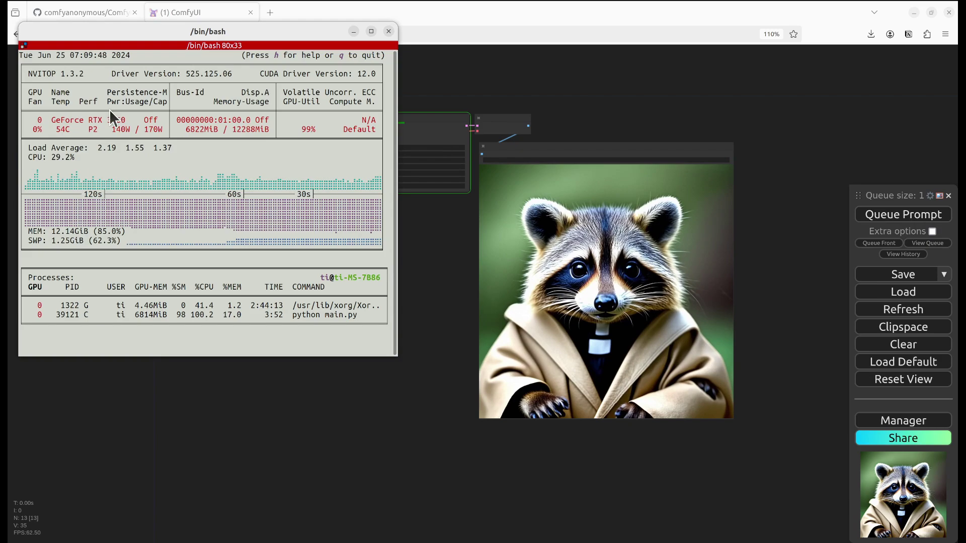
Step: Bring up the VS Code terminal showing the cat run finishing 30/30 steps at about 1.34 it/s
left_click(5, 126)
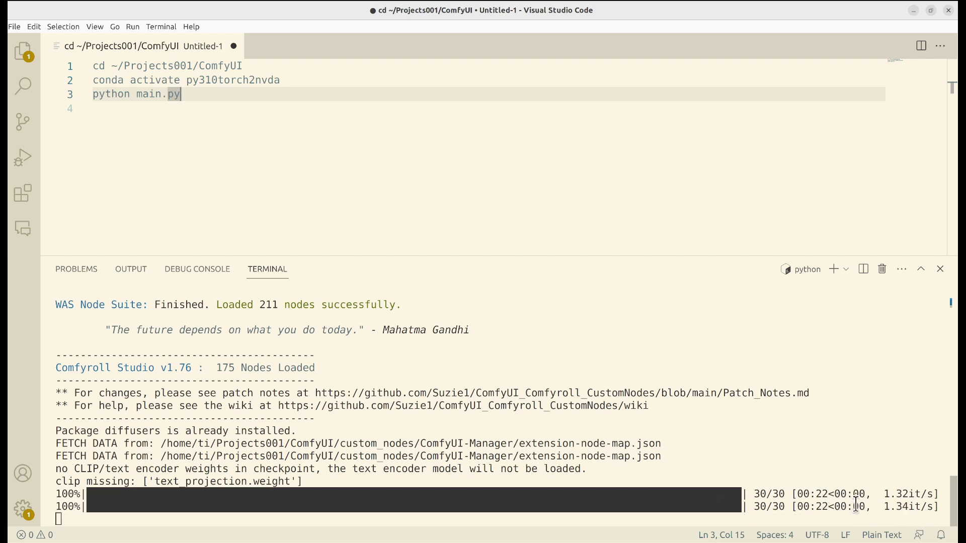
Step: Minimize VS Code, move the nvitop window down out of the way, and bring ComfyUI forward
left_click(912, 11)
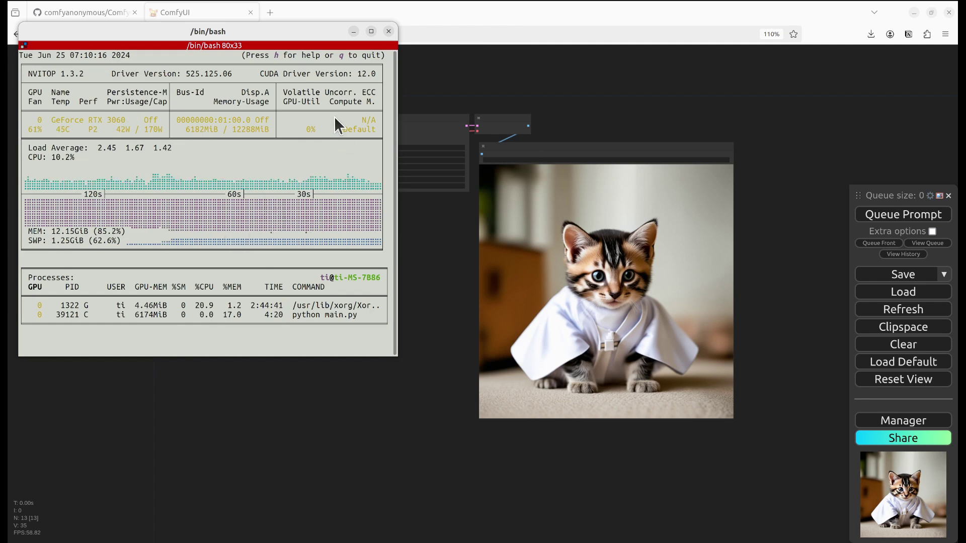
left_click_drag(228, 31, 220, 32)
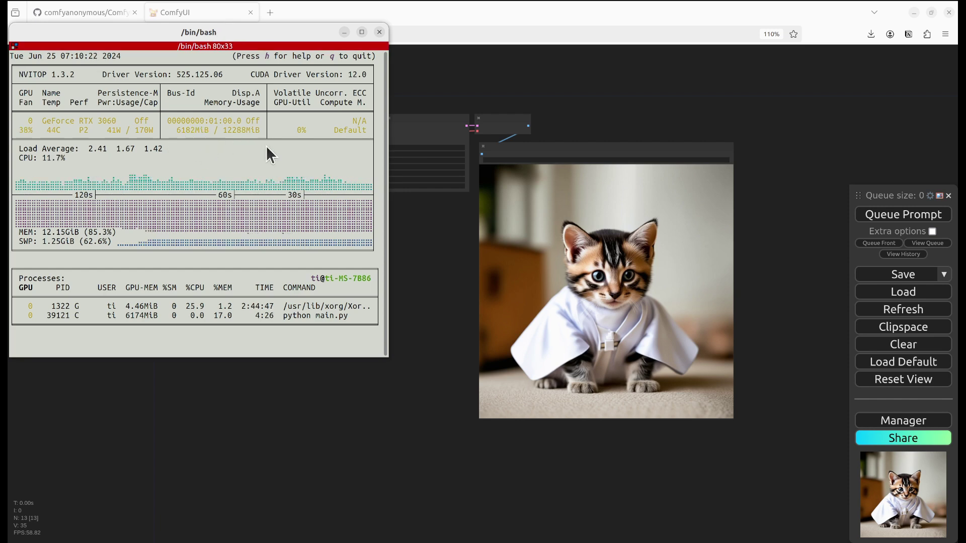
left_click_drag(306, 63, 329, 403)
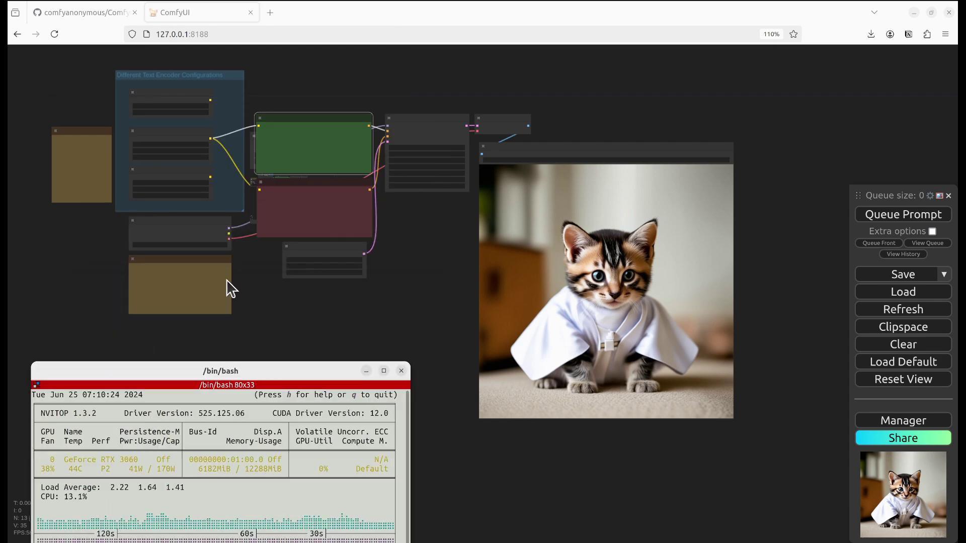
scroll(216, 287, "up", 1)
scroll(188, 243, "up", 8)
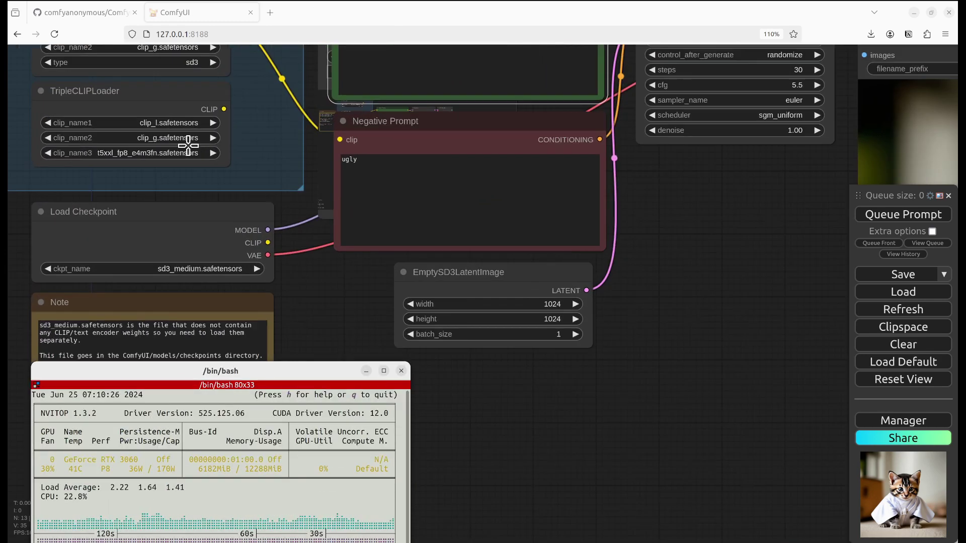
scroll(243, 183, "down", 3)
left_click(281, 149)
Step: Zoom onto the finished kitten-in-priest-robes preview, then return to VS Code
scroll(357, 282, "down", 10)
scroll(532, 375, "up", 8)
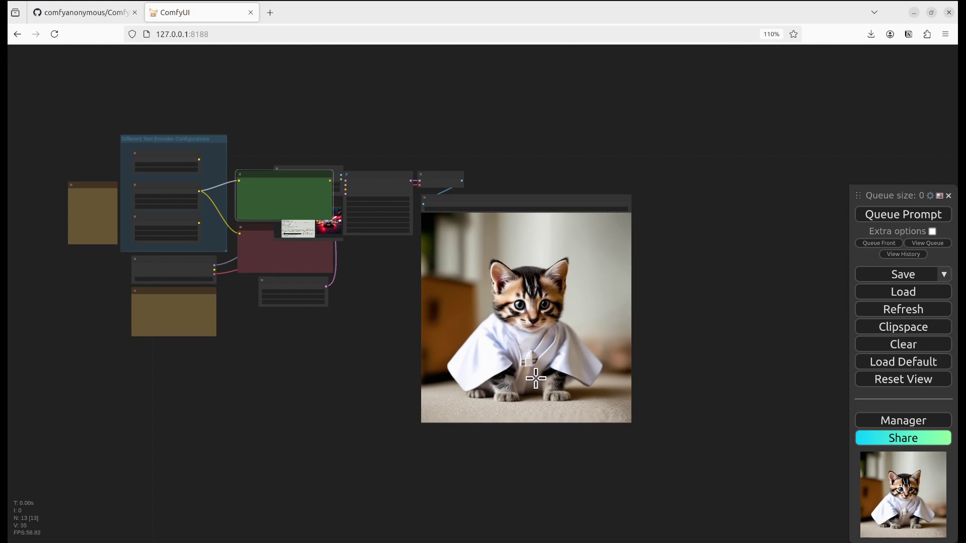
scroll(540, 301, "down", 3)
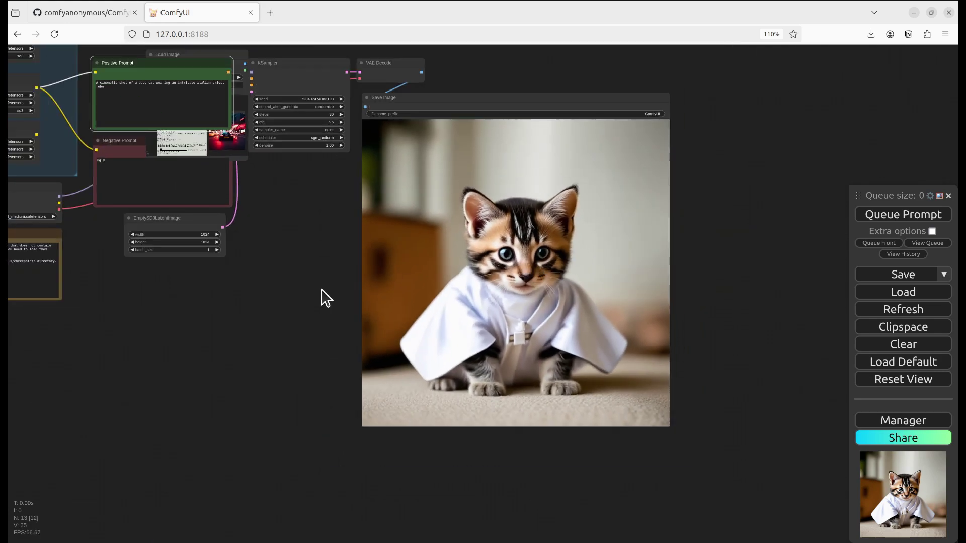
key("alt+Tab")
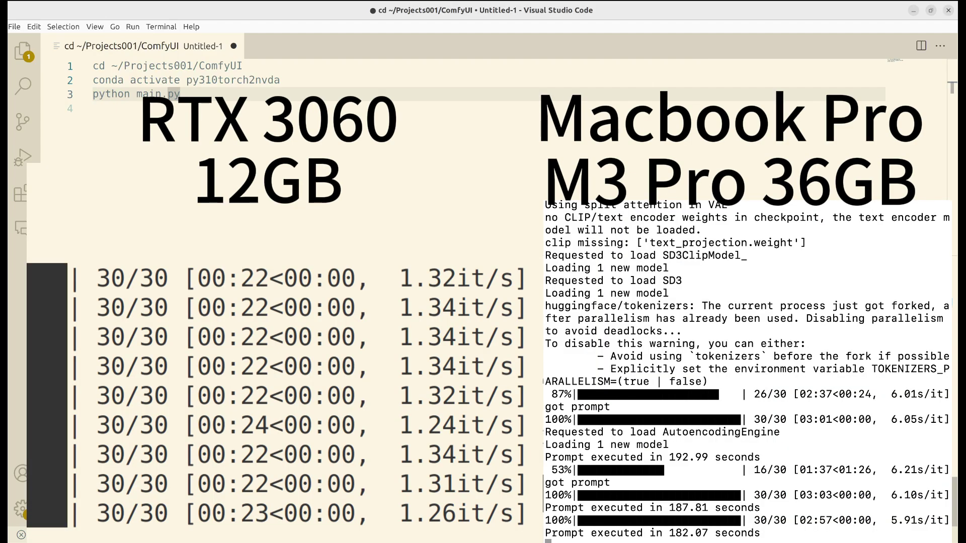